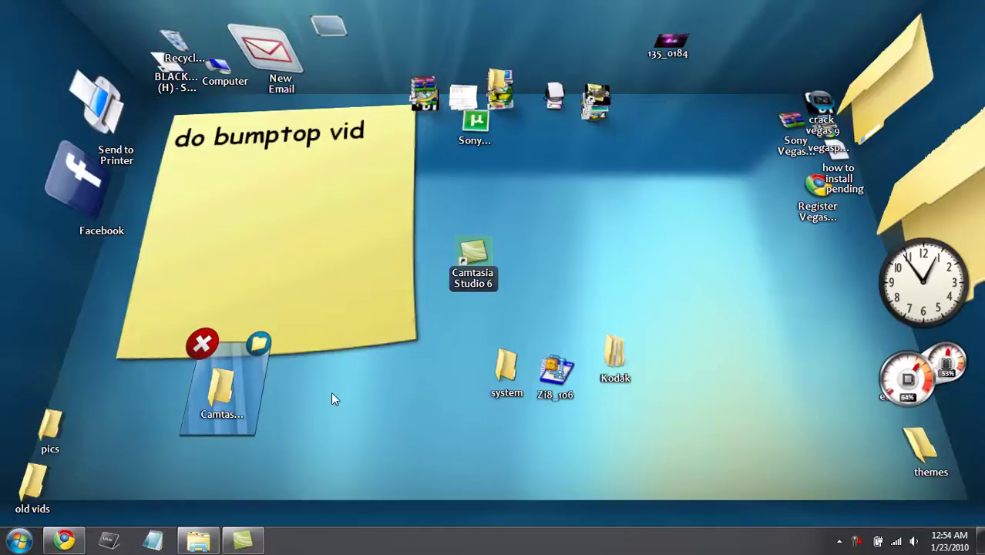
Close the expanded Camtasia folder on the desktop and arrange the Zi8_106, system and Kodak icons in a row below Camtasia Studio 6
click(198, 343)
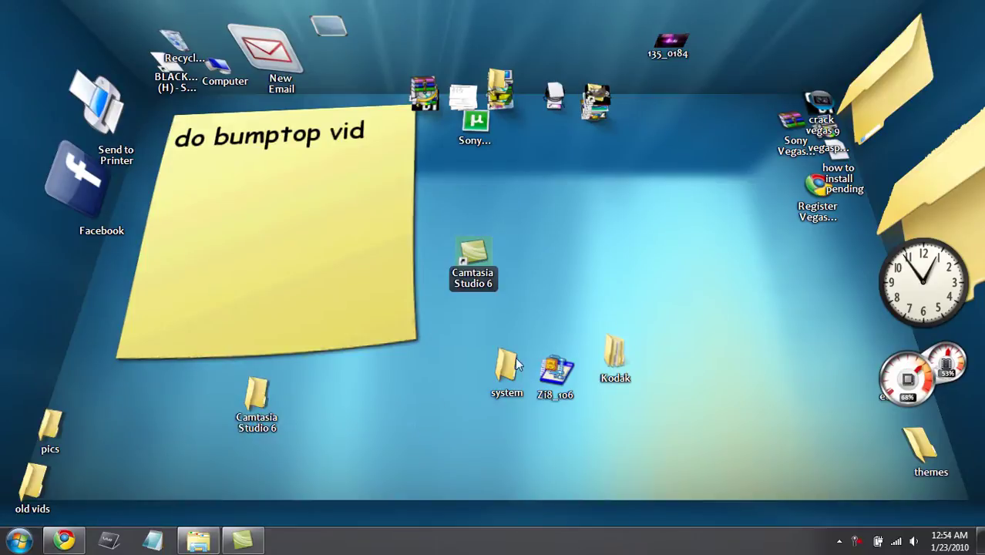
drag(568, 373, 553, 328)
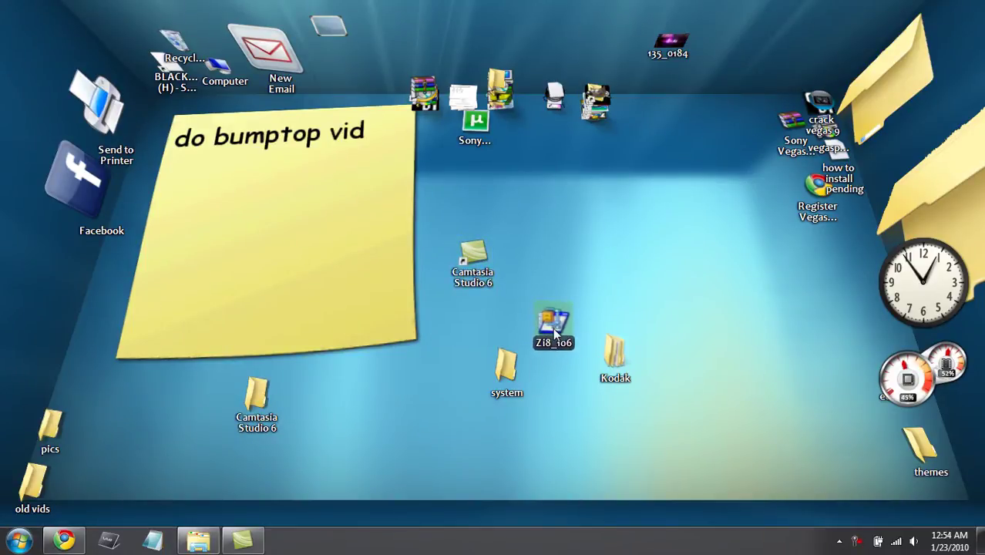
click(552, 397)
drag(509, 372, 526, 324)
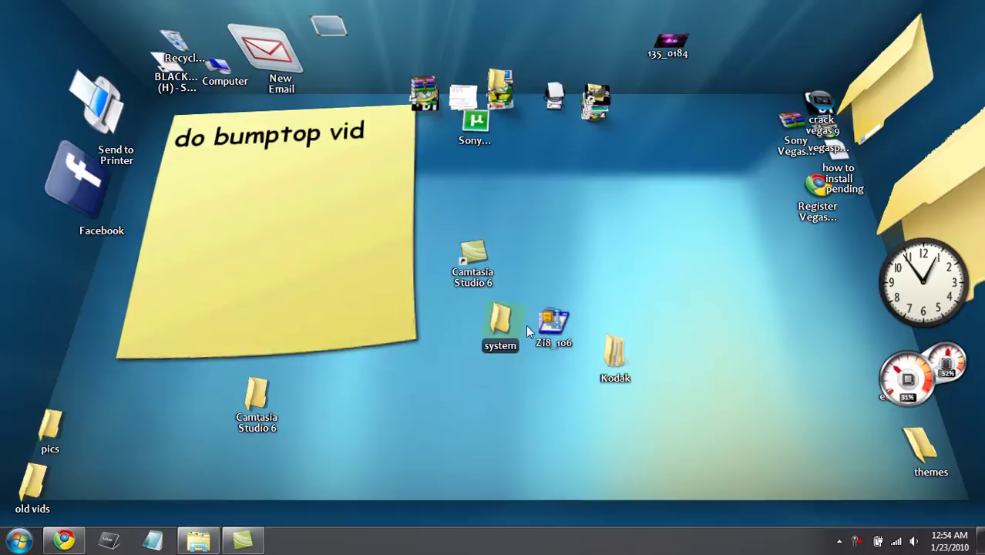
drag(626, 360, 604, 322)
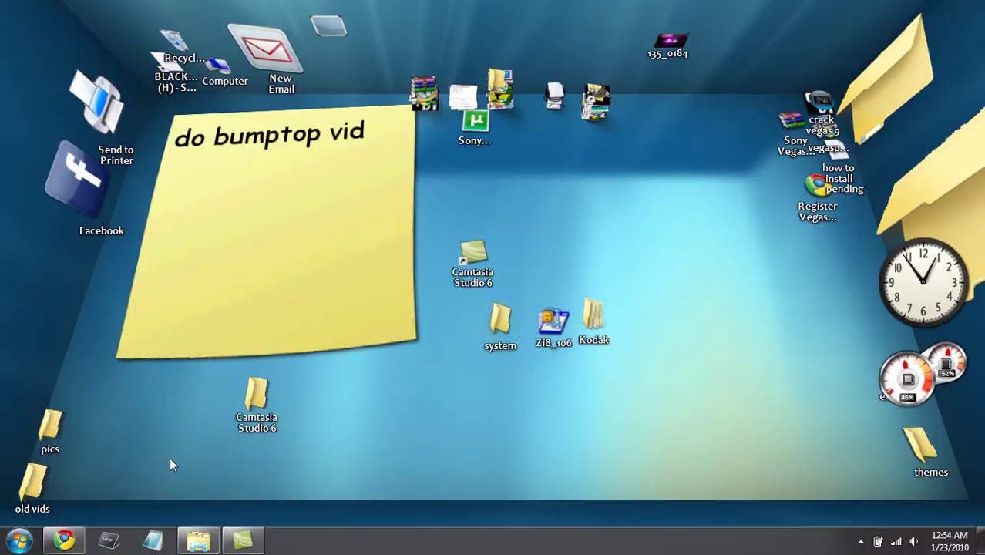
Switch to Chrome, review the Zi8_106.exe file details and system requirements on Kodak's Downloads and Upgrades page, and minimize the browser
click(65, 539)
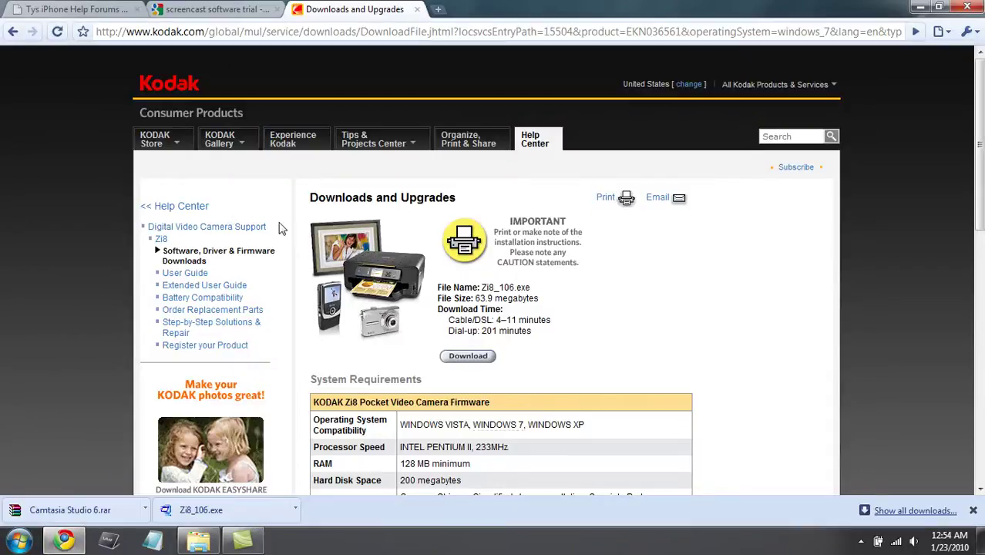
scroll(657, 331, down, 1)
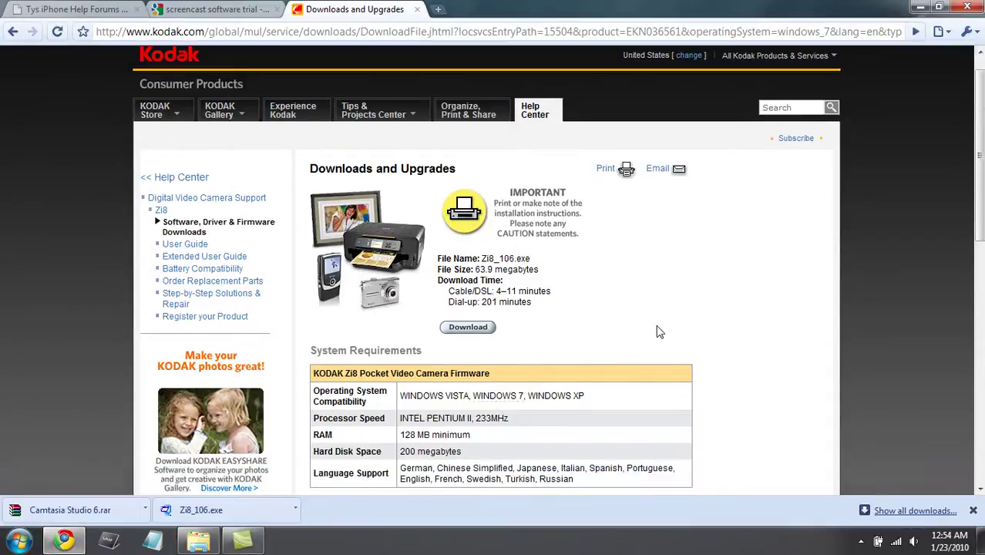
scroll(659, 332, down, 2)
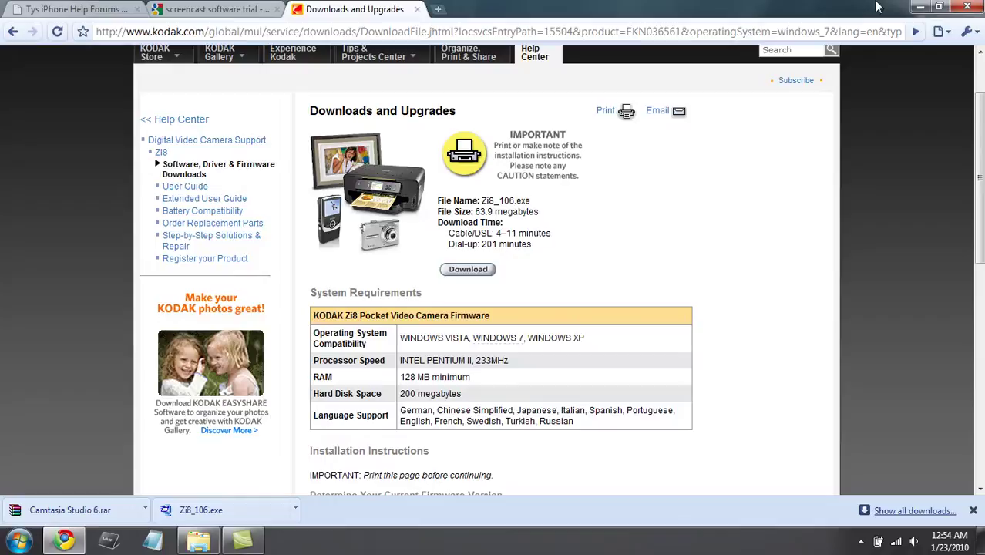
click(919, 7)
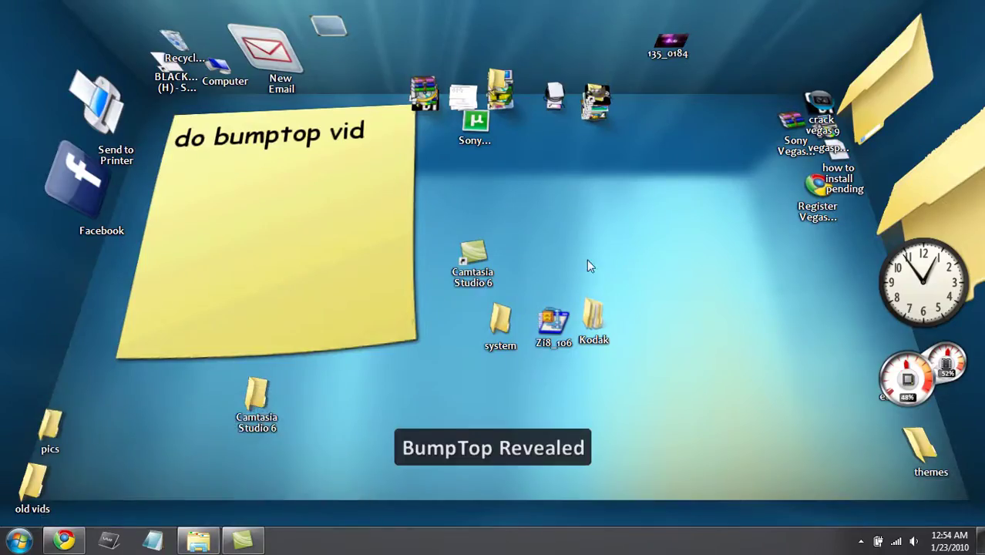
Move Zi8_106 beside Camtasia Studio 6, set its self-extractor's unzip folder to the Desktop, and close the extractor without unzipping
click(549, 321)
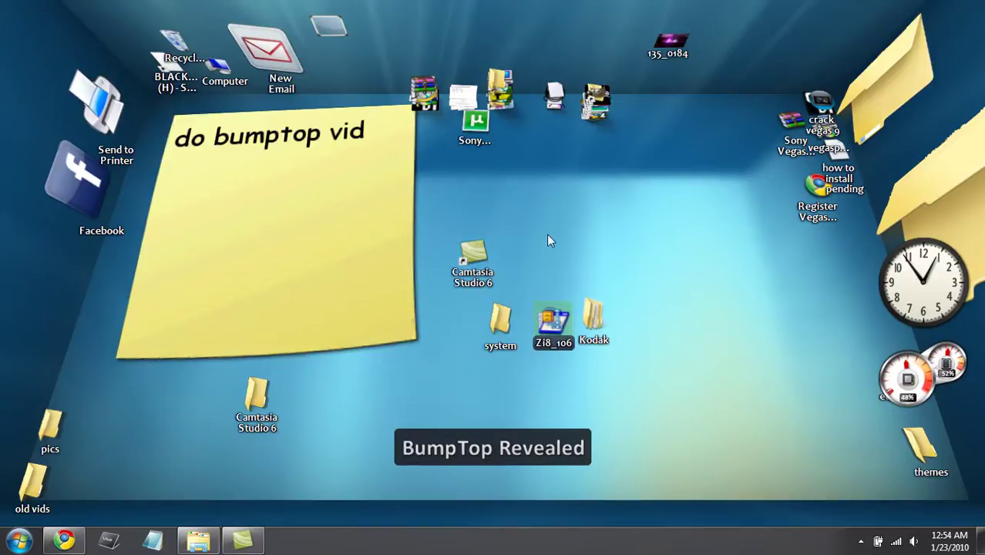
drag(551, 291, 559, 249)
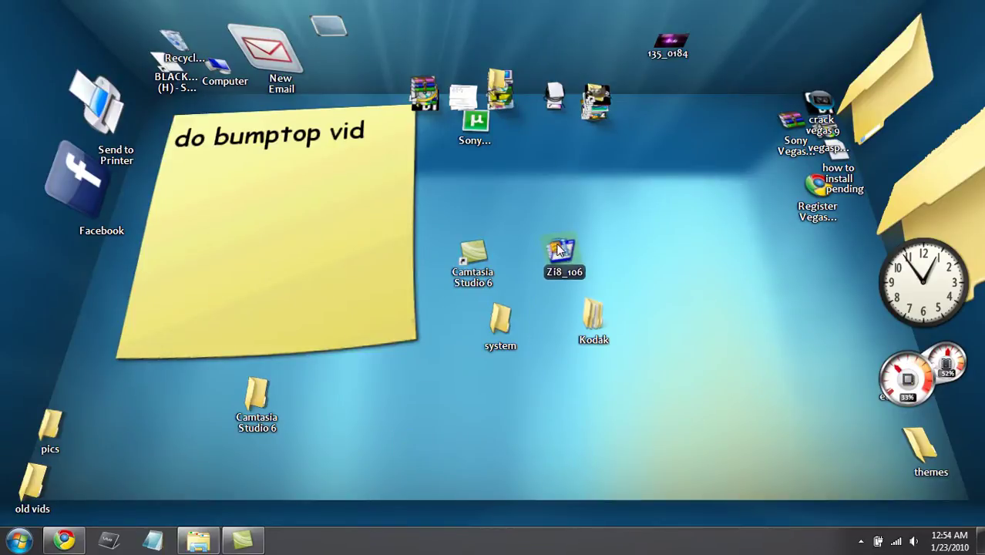
double_click(565, 254)
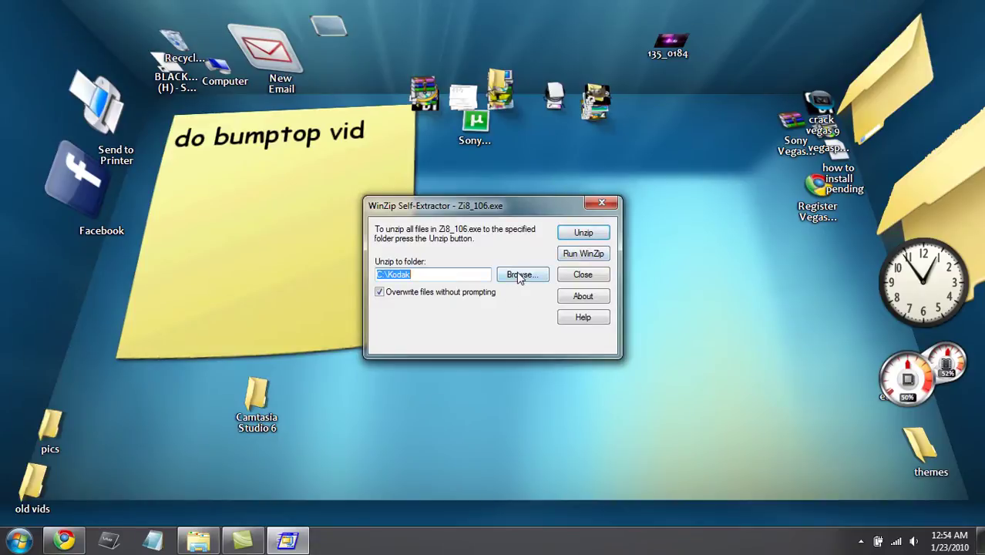
click(520, 276)
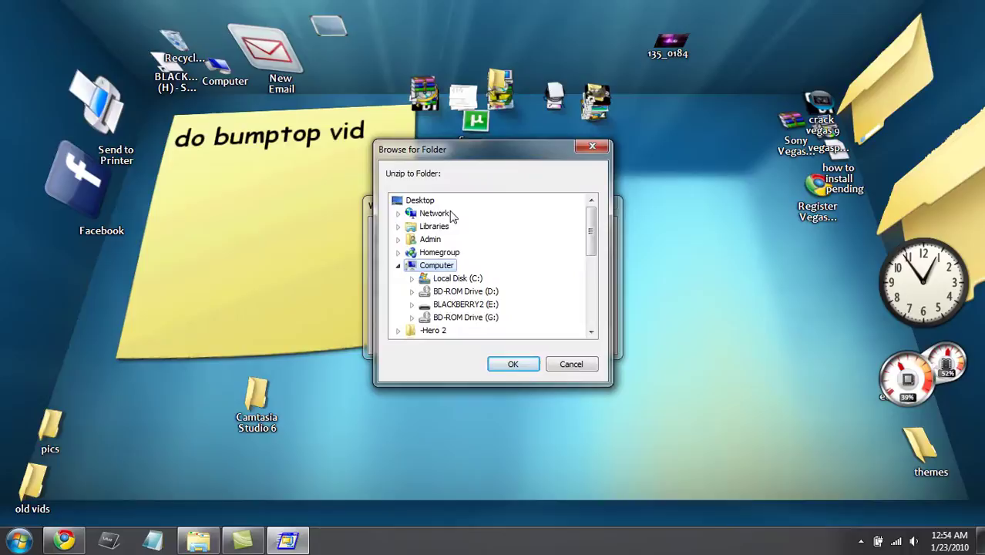
click(416, 200)
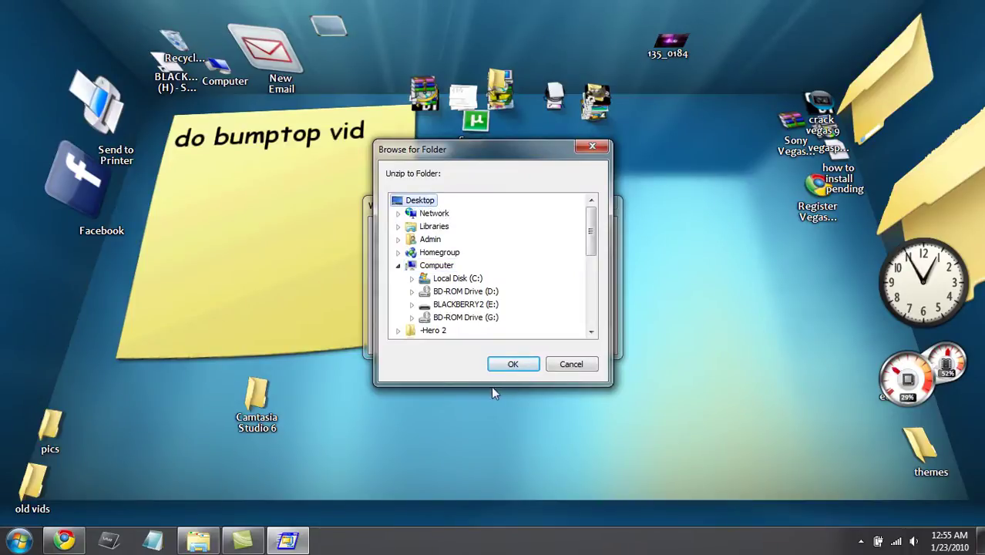
click(511, 362)
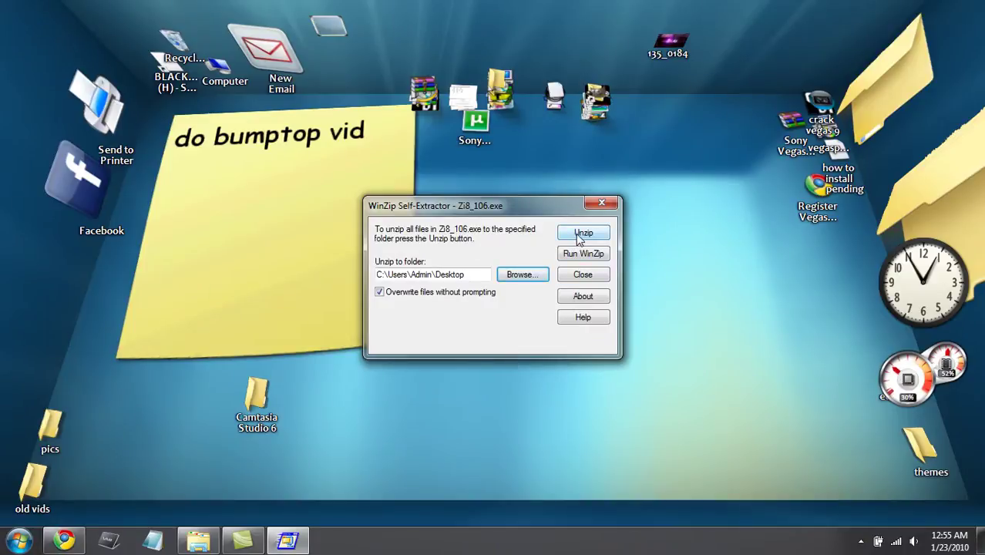
click(602, 204)
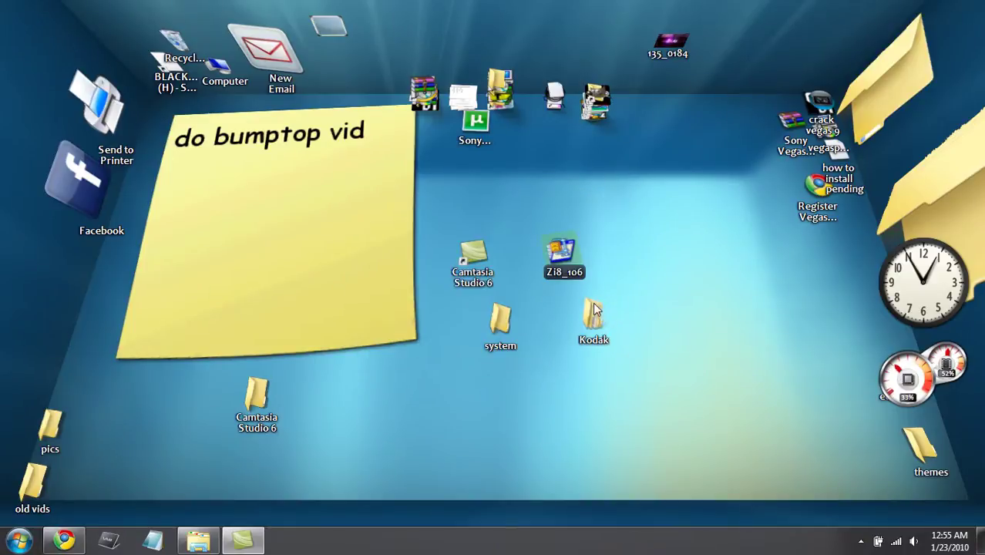
Place the Kodak folder beside the Zi8_106 file and expand it on the desktop
drag(594, 308, 624, 262)
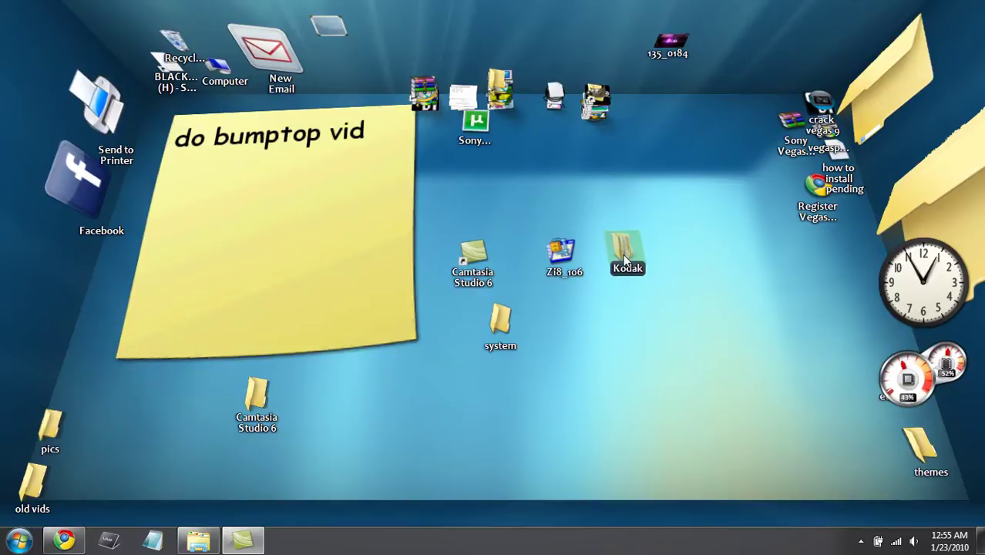
double_click(624, 258)
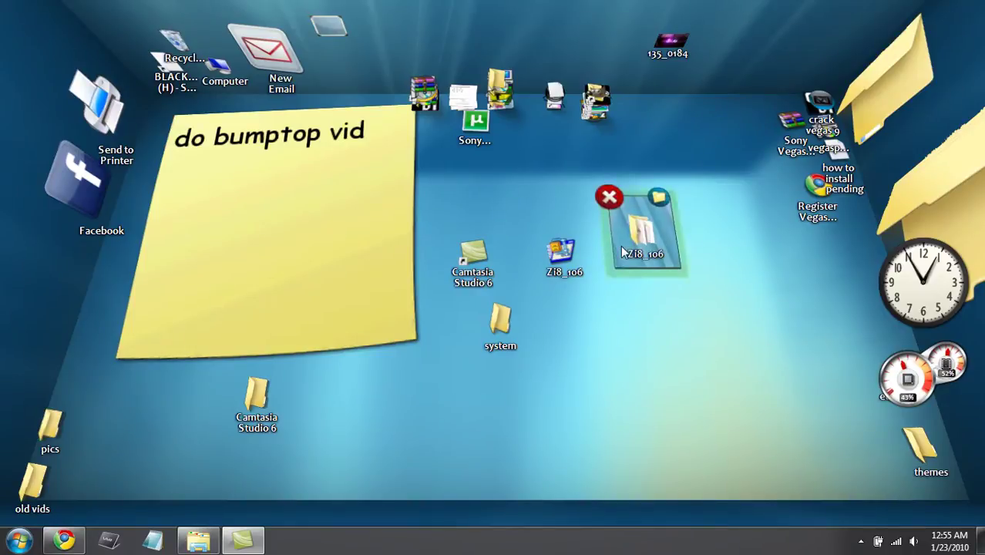
click(606, 197)
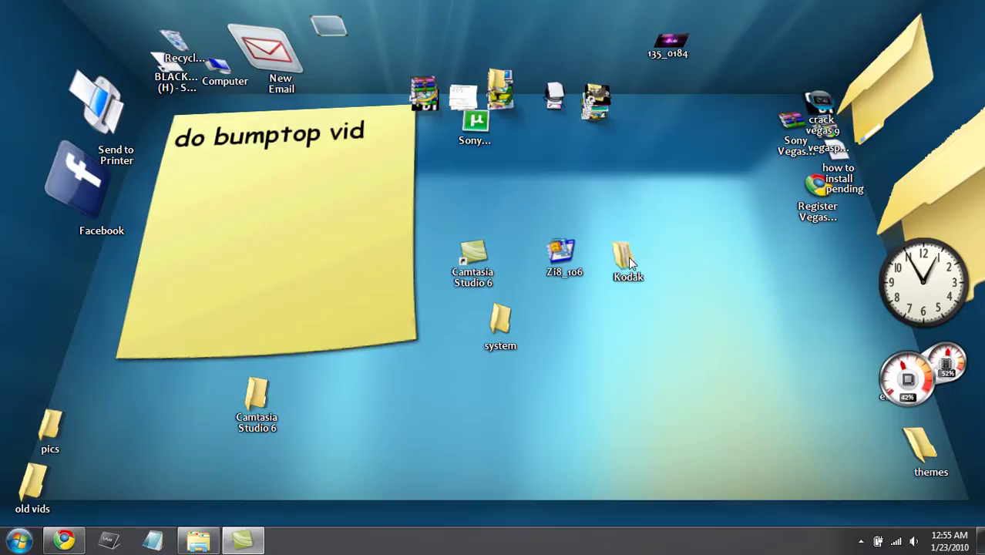
double_click(627, 260)
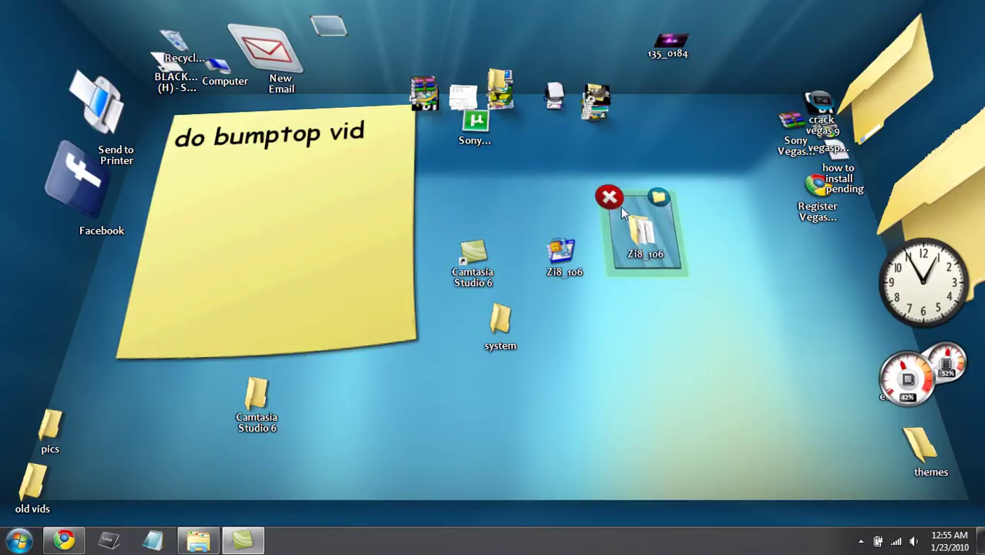
Inspect the Zi8_106.fw and Zi8_586 files inside Kodak's Zi8_106 subfolder and close its window
double_click(641, 239)
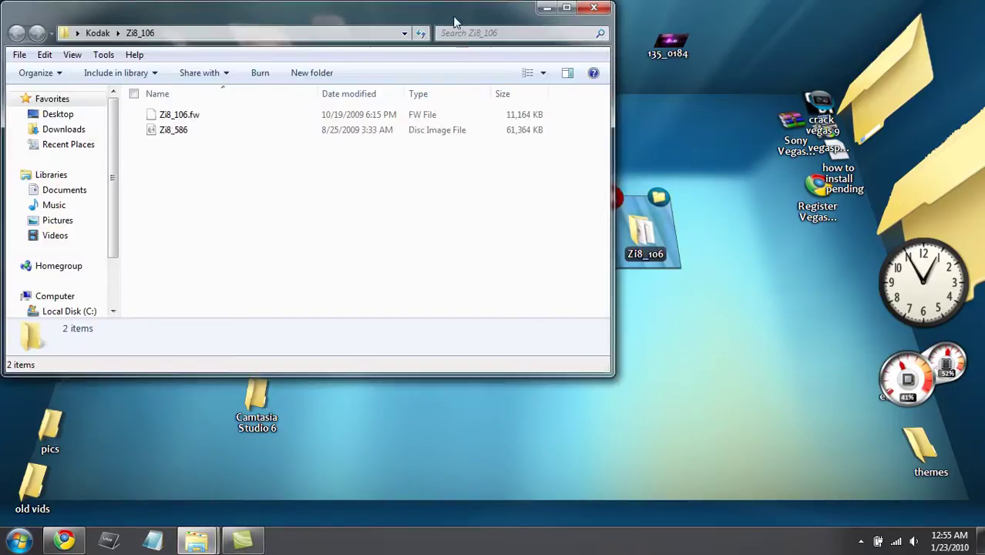
drag(374, 14, 536, 73)
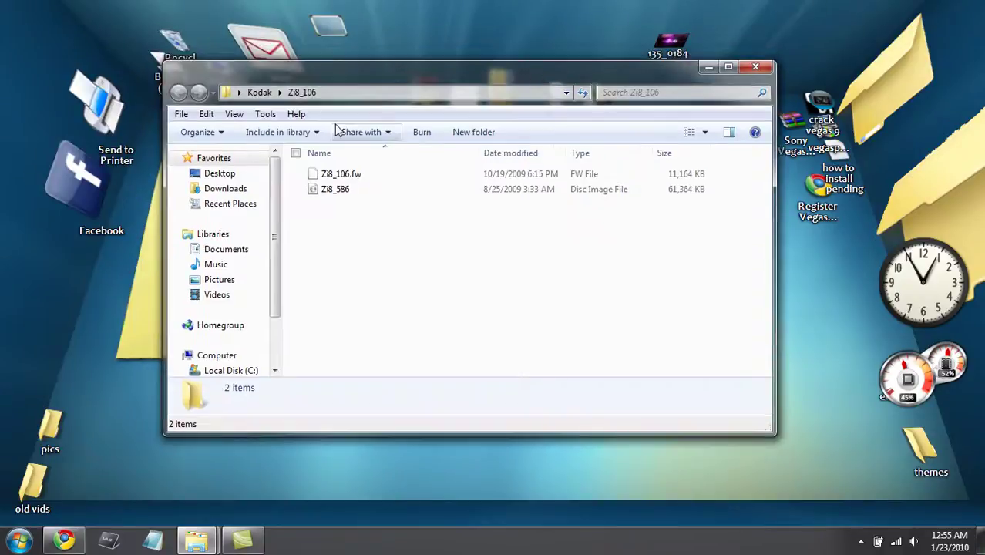
click(342, 175)
click(343, 190)
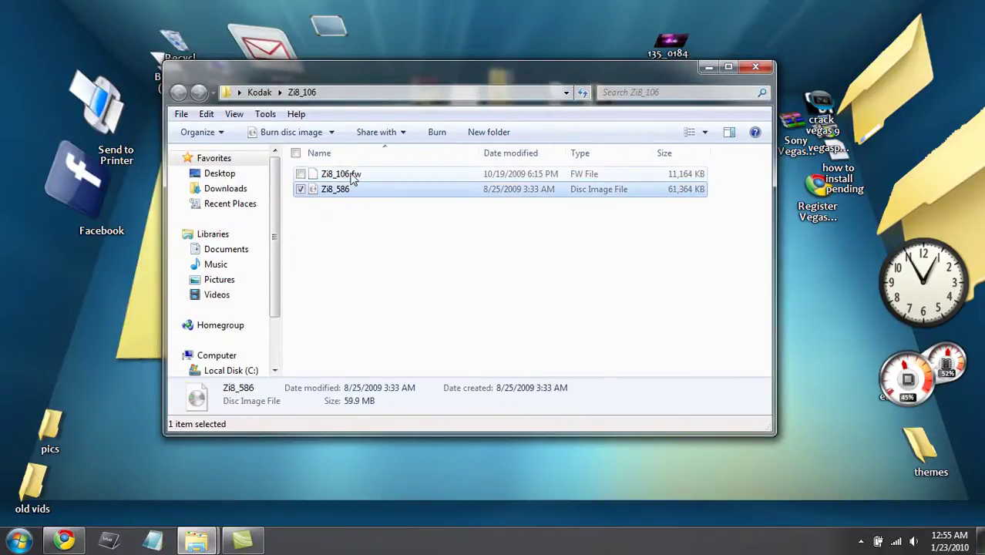
click(755, 68)
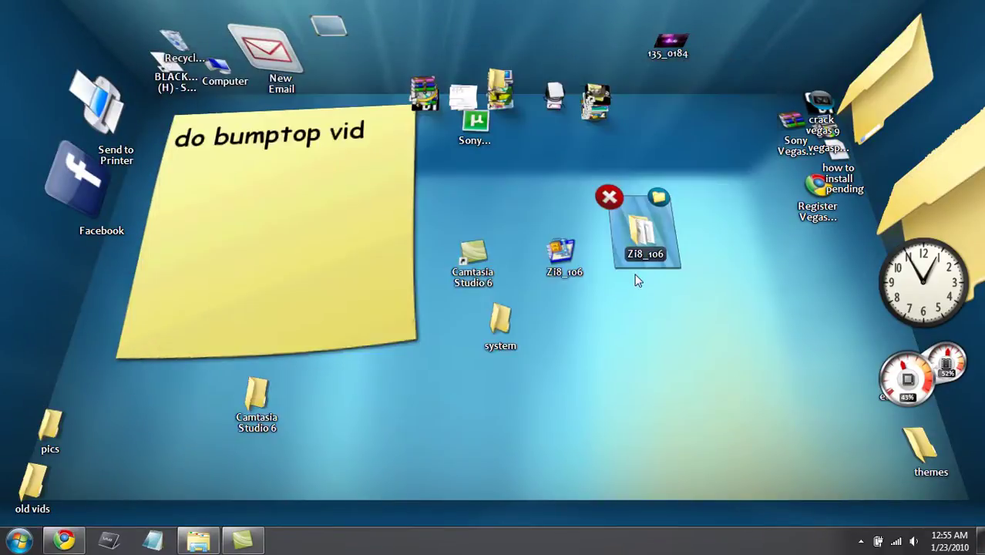
Create a new desktop folder named "system" and move this duplicate to the Recycle Bin
right_click(619, 386)
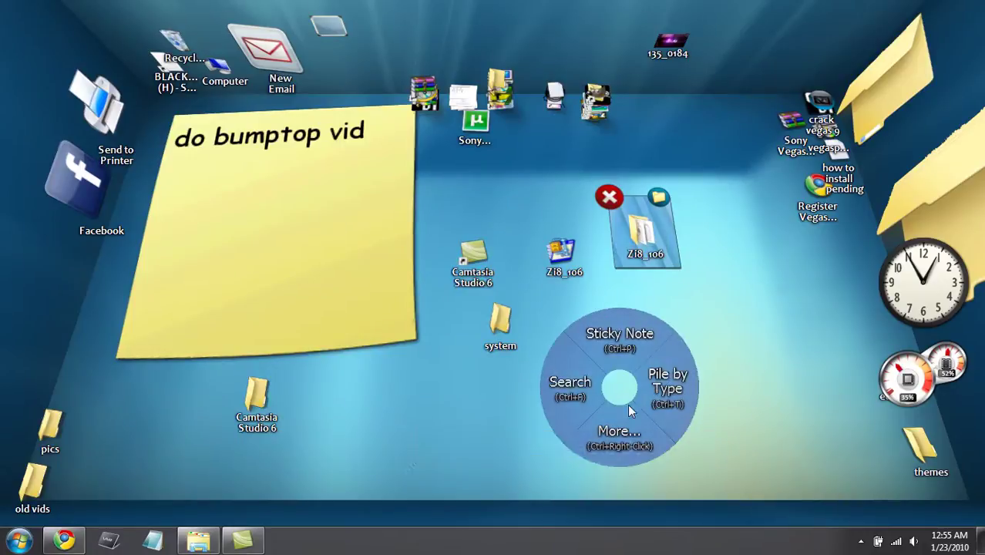
click(627, 410)
click(613, 167)
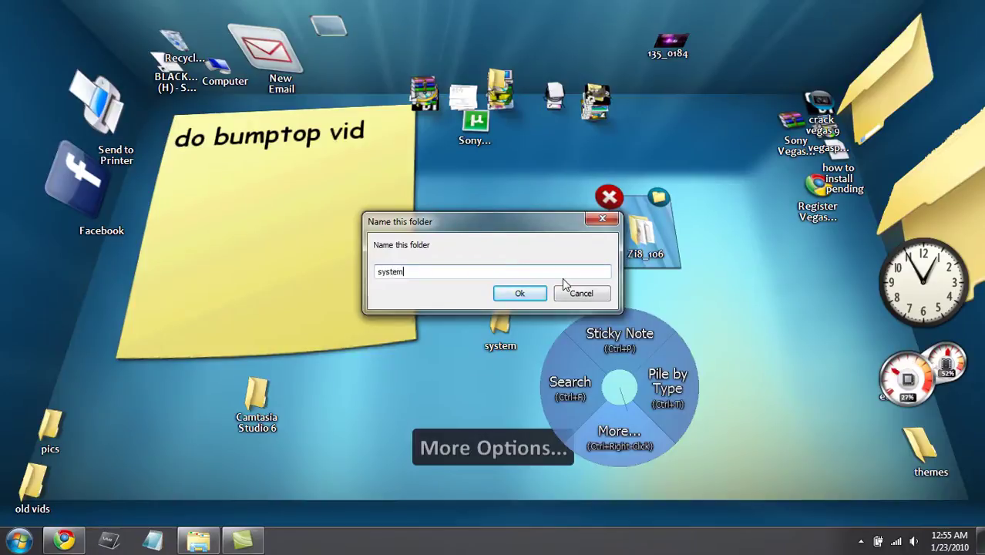
text(system)
key(Return)
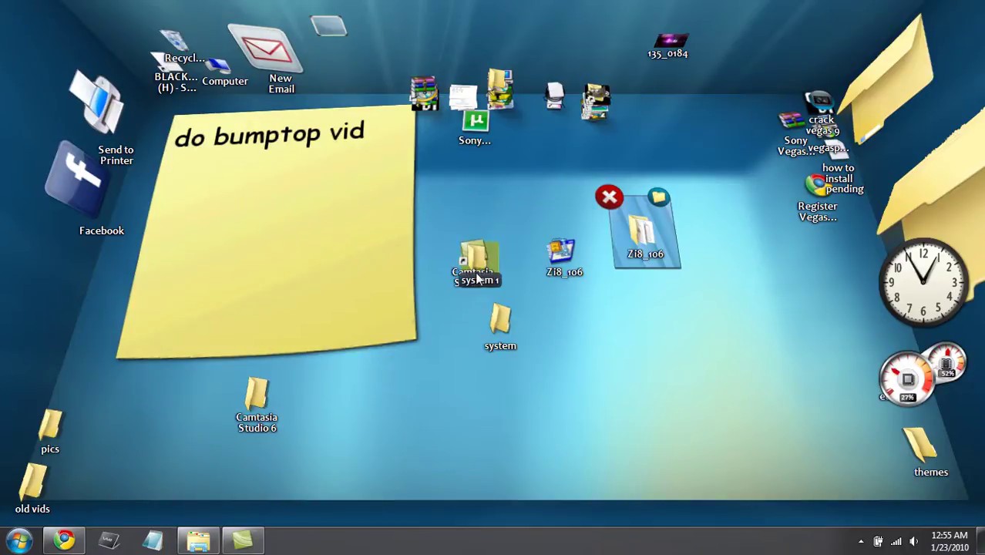
drag(479, 269, 179, 44)
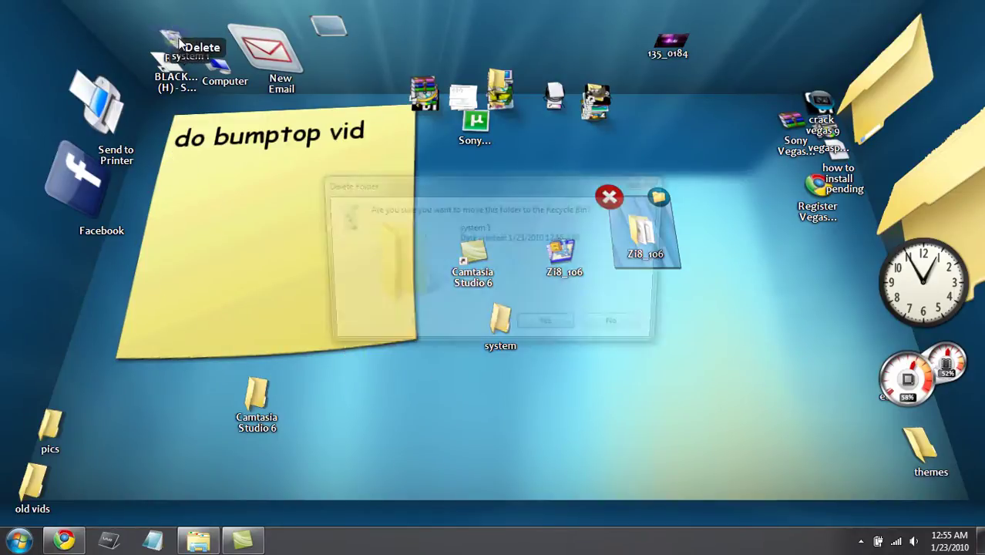
click(557, 327)
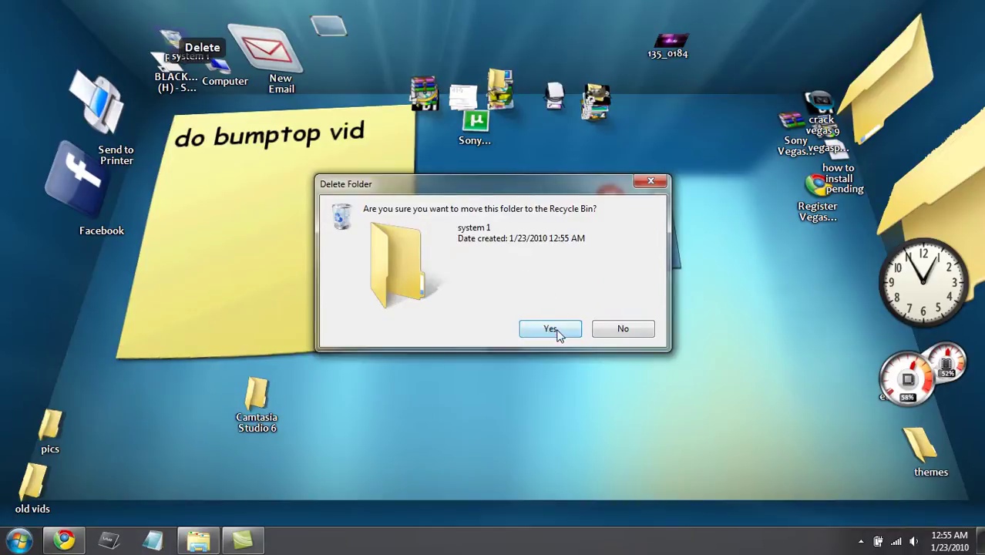
Move the original system folder below the Zi8_106 file and close the open BLACKBERRY2 (E:) window
drag(500, 325, 557, 332)
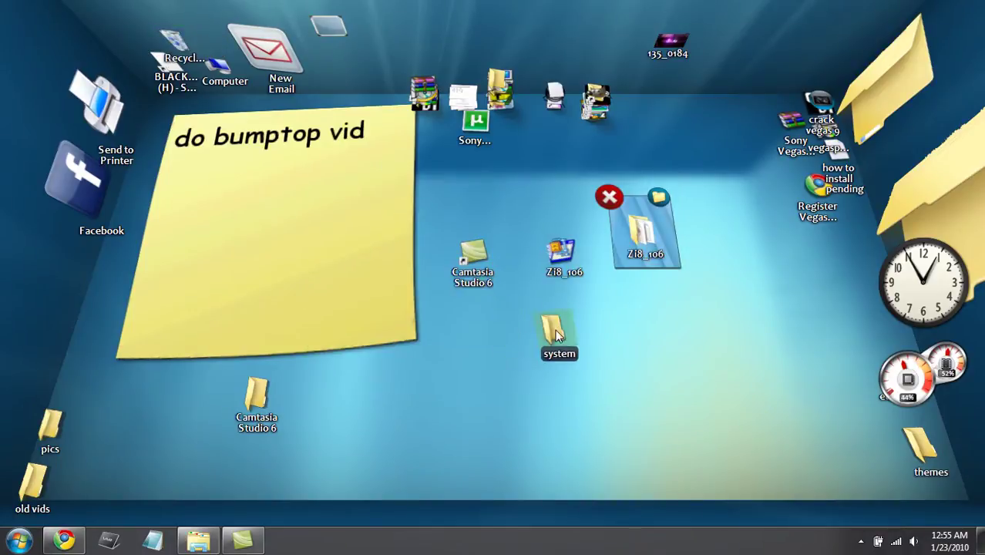
click(615, 326)
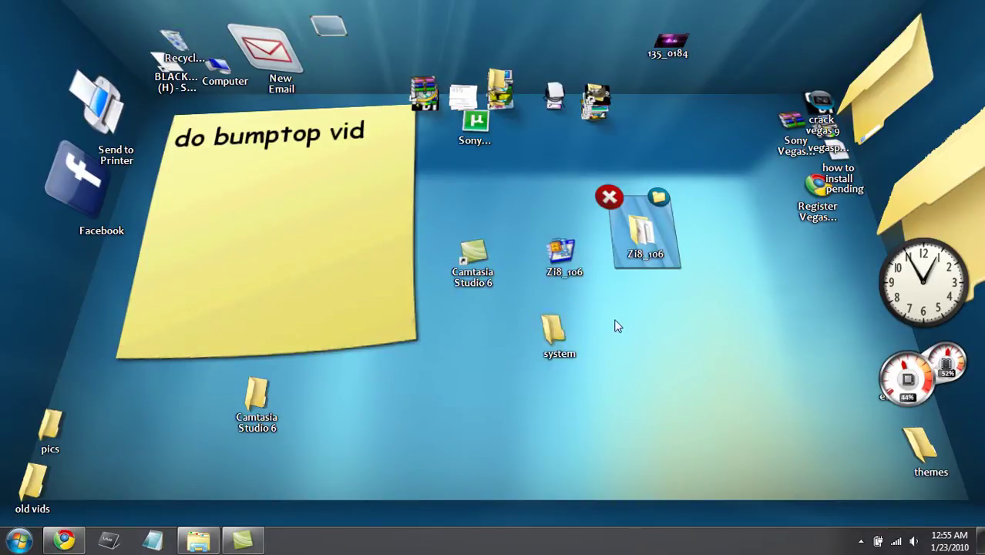
click(199, 539)
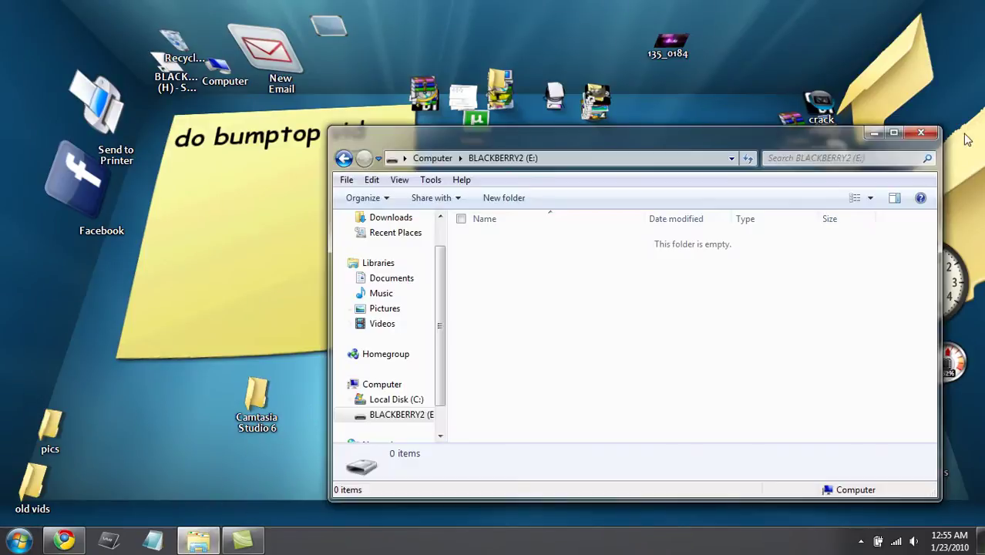
click(920, 132)
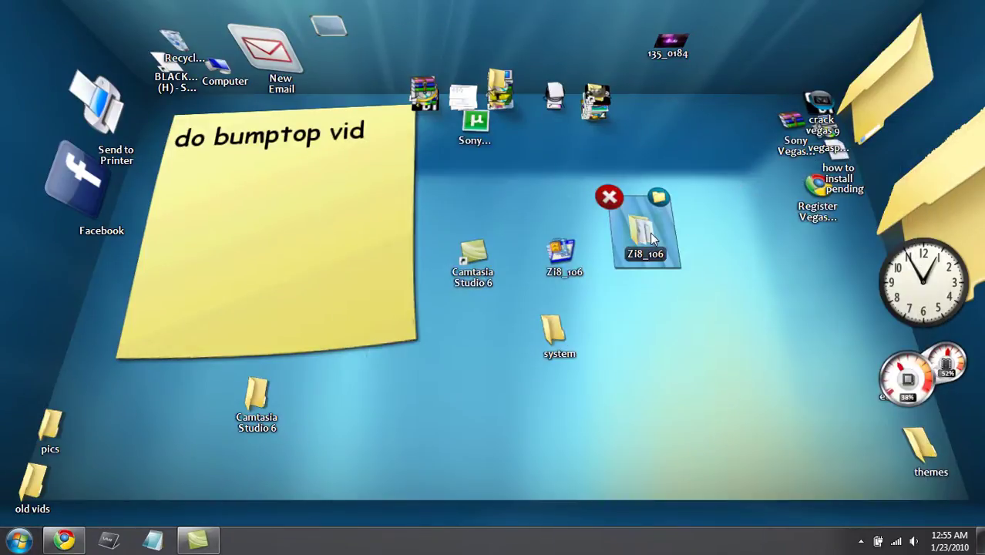
Move both Zi8_106.fw and Zi8_586 from Kodak's Zi8_106 subfolder into the system folder on the desktop
double_click(649, 233)
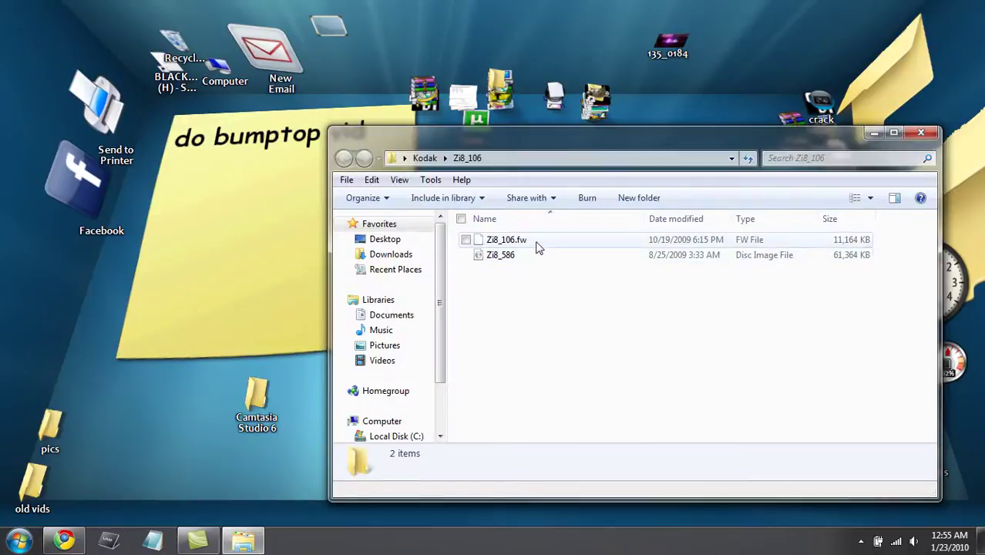
click(538, 245)
ctrl+click(538, 257)
drag(508, 149, 523, 403)
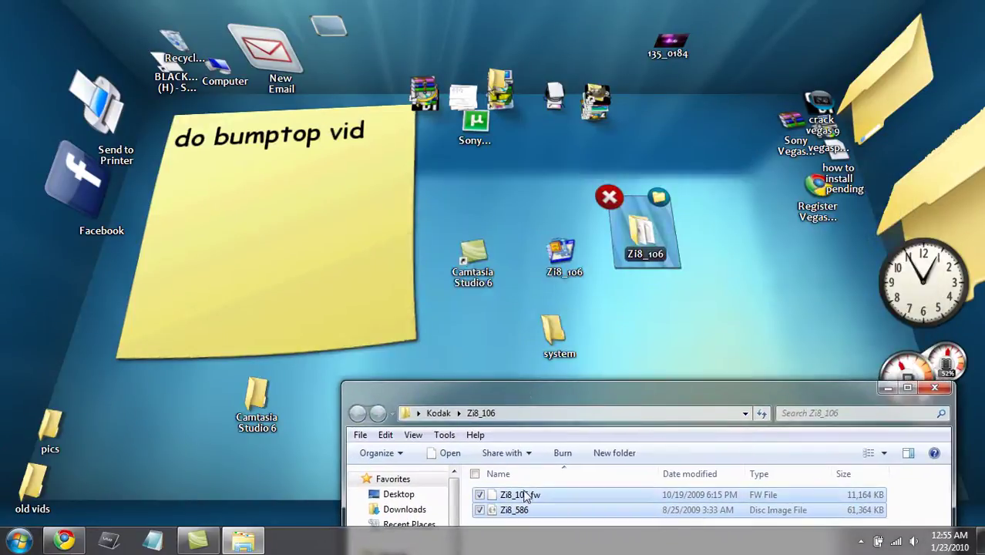
drag(524, 494, 574, 361)
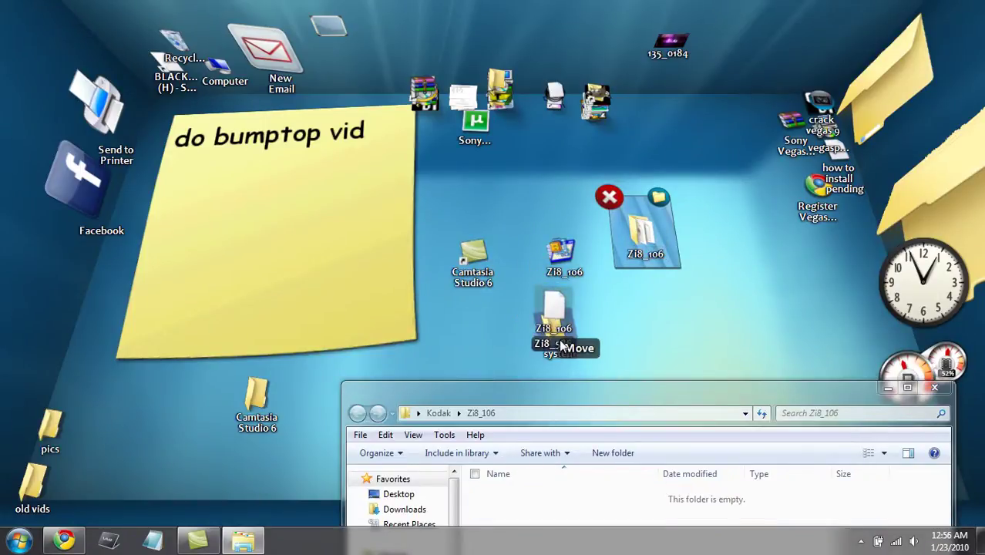
Put the leftover Zi8_106 file into the desktop system folder and close the empty Kodak Zi8_106 window
click(553, 320)
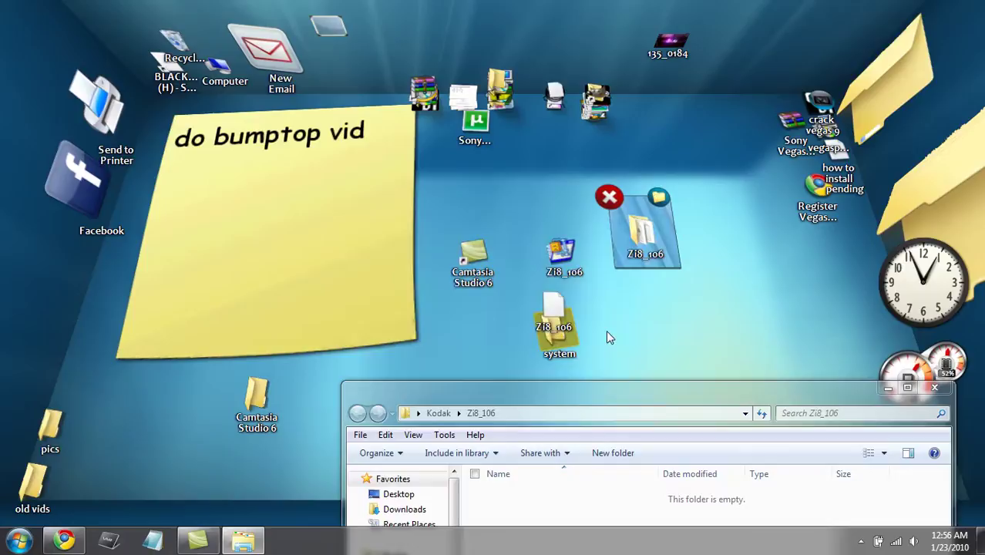
mouse_move(556, 314)
mouse_down()
mouse_move(593, 333)
mouse_move(551, 330)
mouse_up()
click(544, 320)
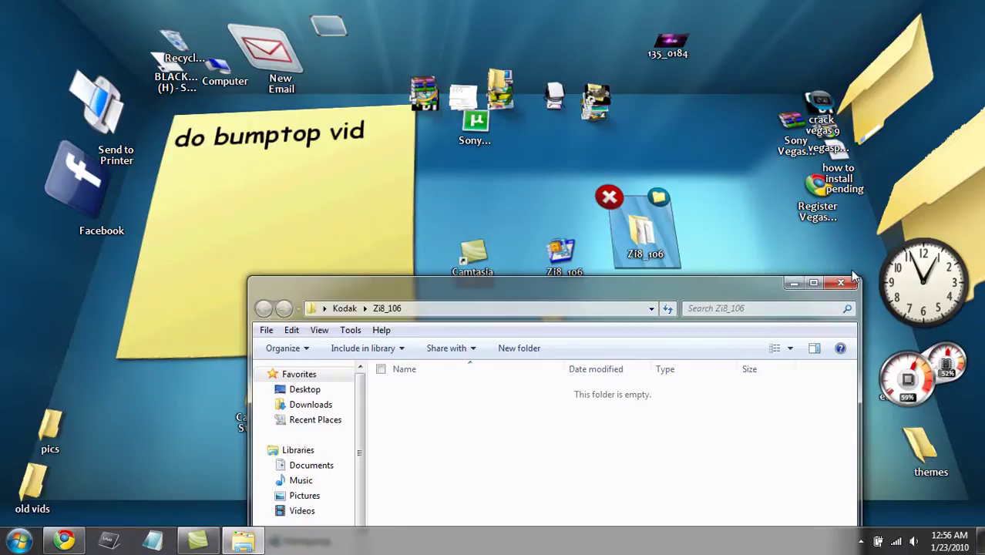
click(842, 282)
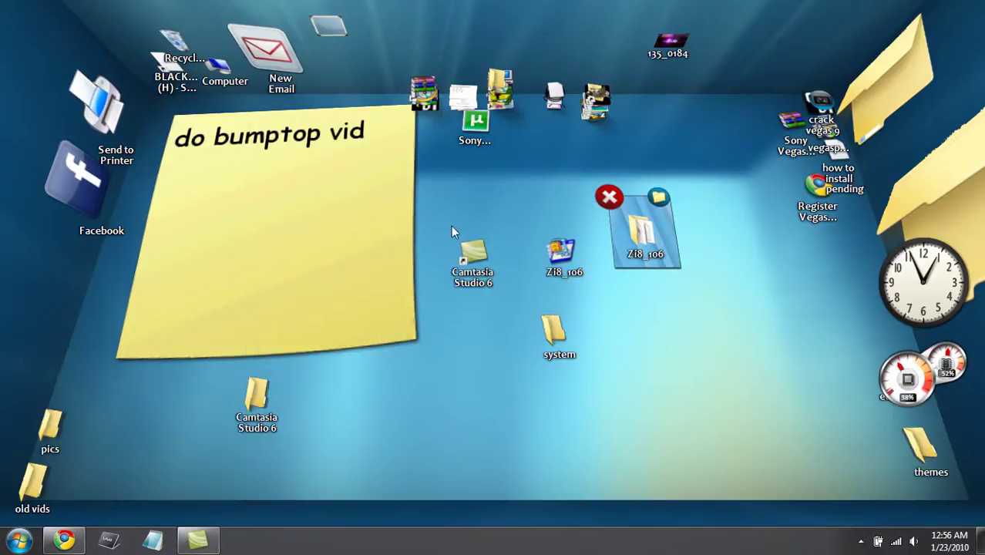
Open the BLACKBERRY2 (E:) drive and move its window aside so the desktop system folder is accessible
click(14, 540)
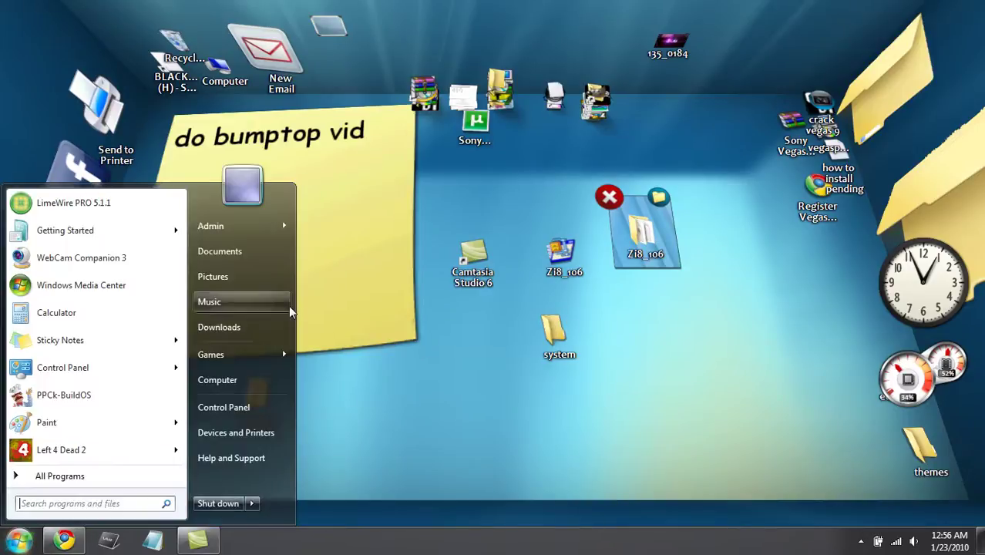
click(268, 376)
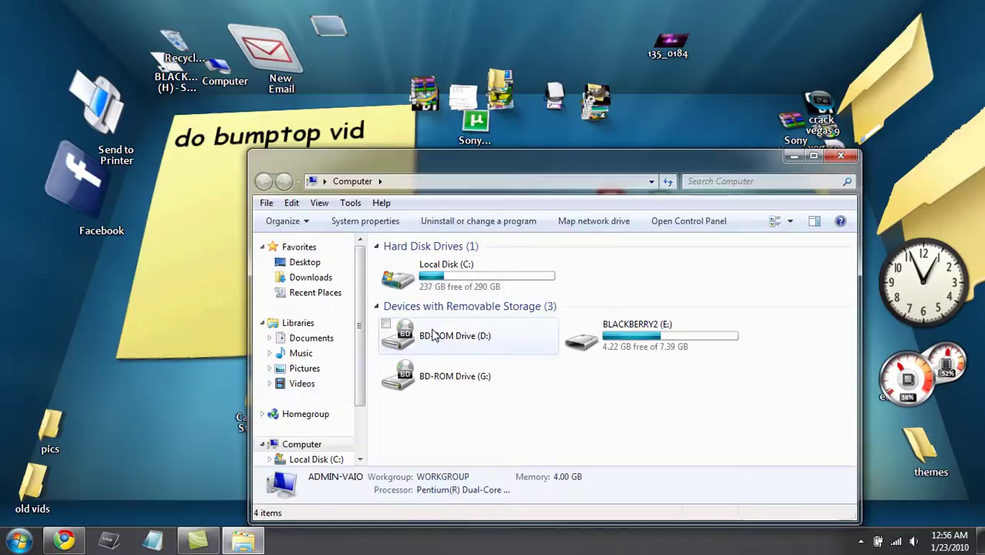
double_click(643, 351)
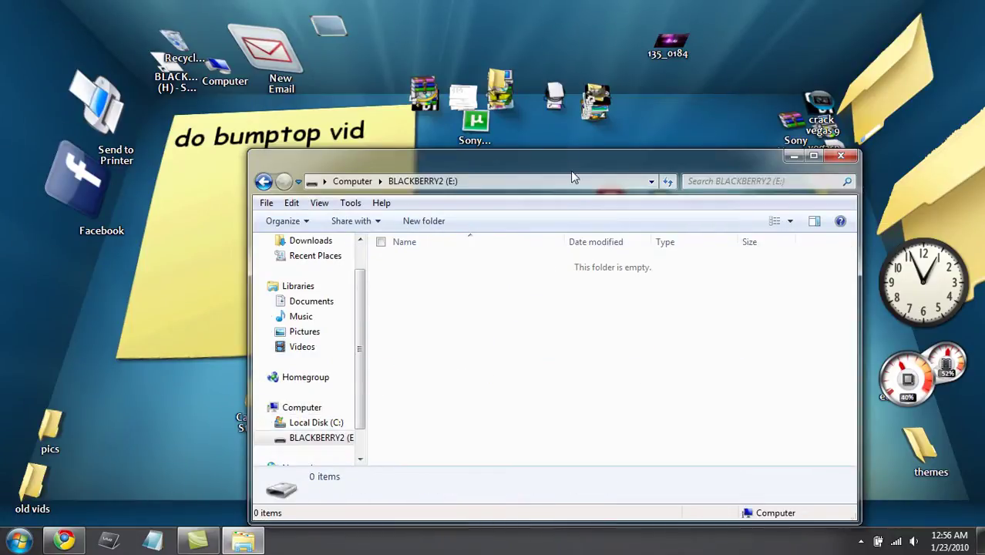
drag(567, 164, 220, 103)
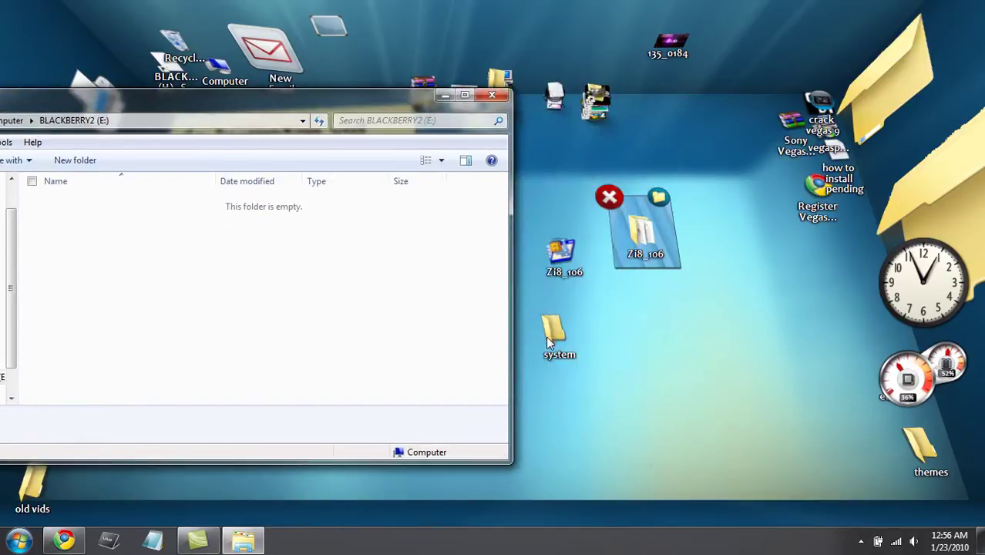
Copy the desktop system folder onto the BLACKBERRY2 (E:) drive and close the drive's window
drag(546, 336, 630, 315)
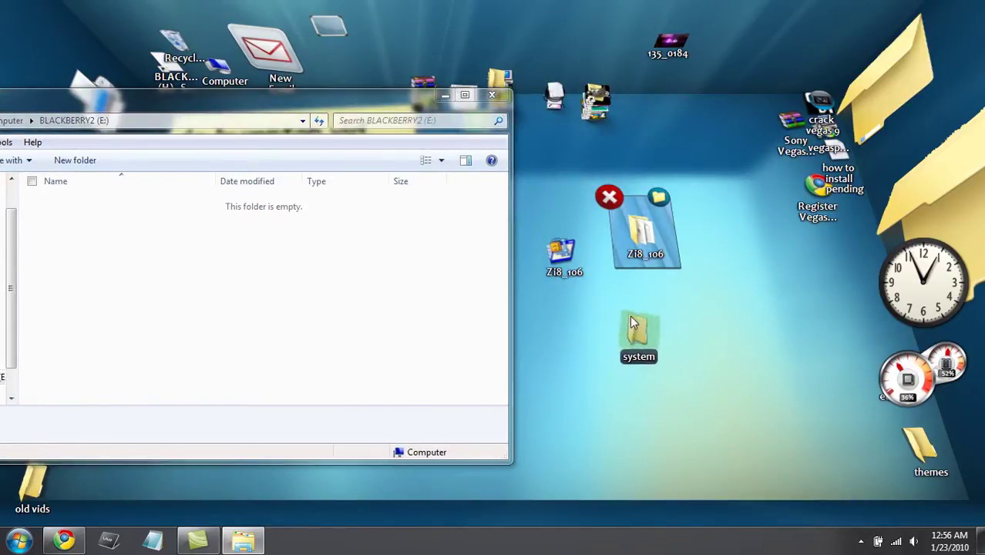
click(347, 231)
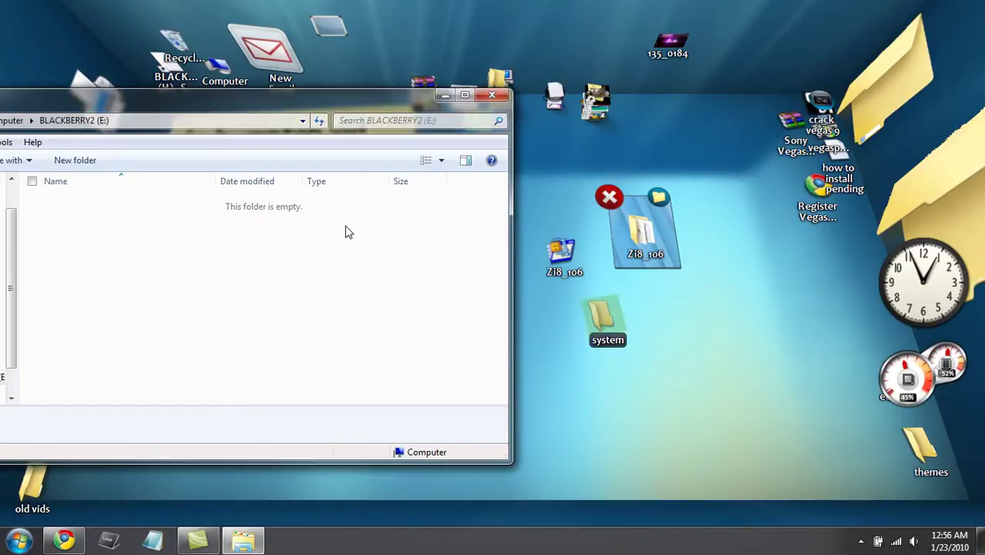
key(ctrl+v)
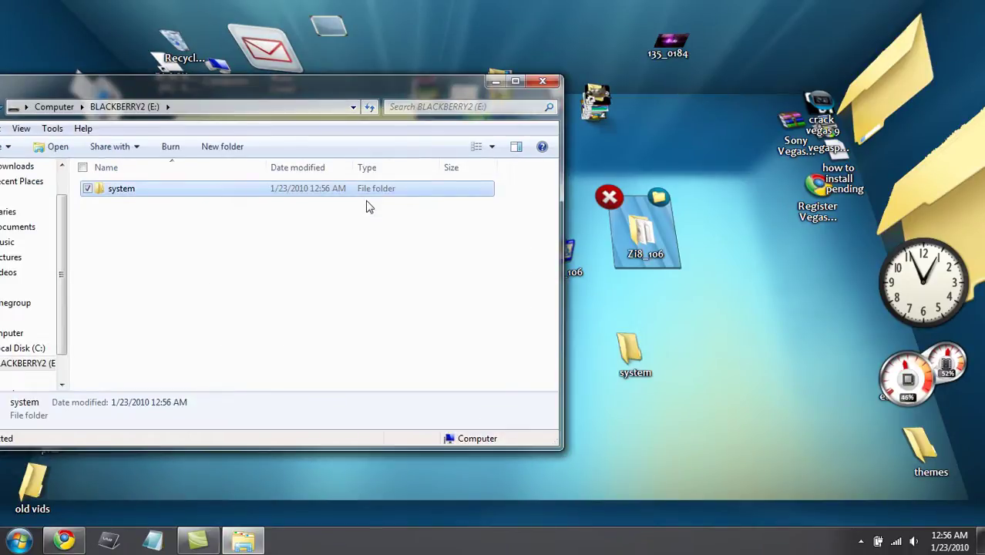
click(539, 77)
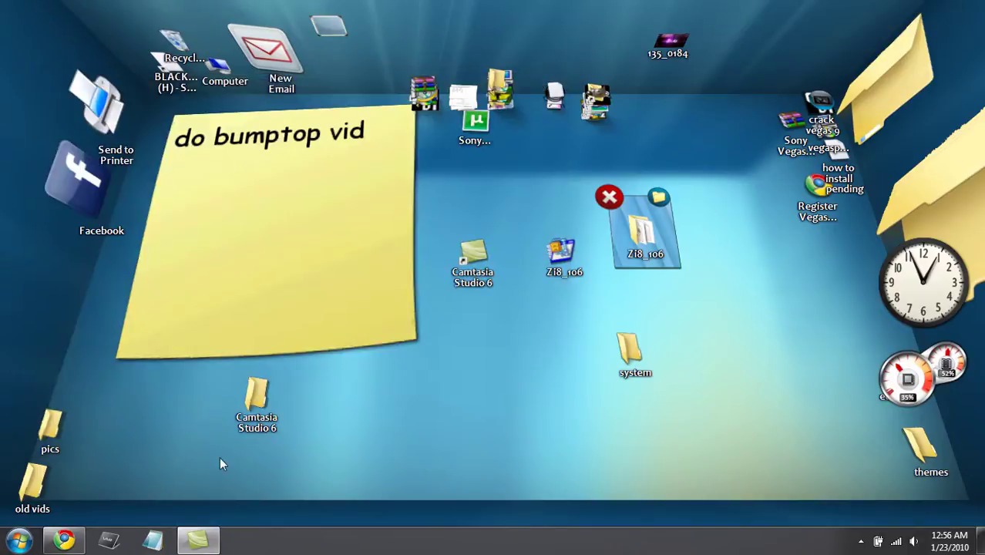
mouse_move(77, 535)
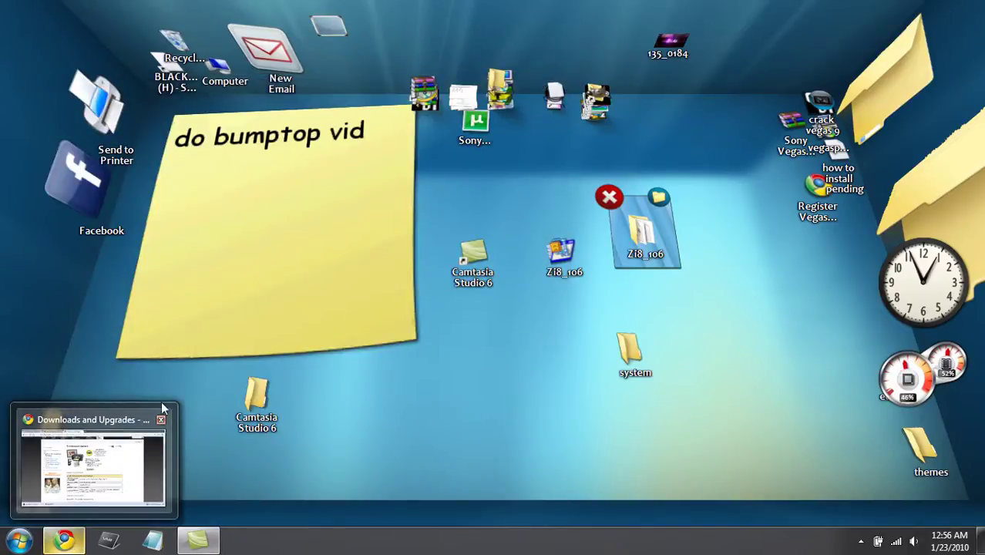